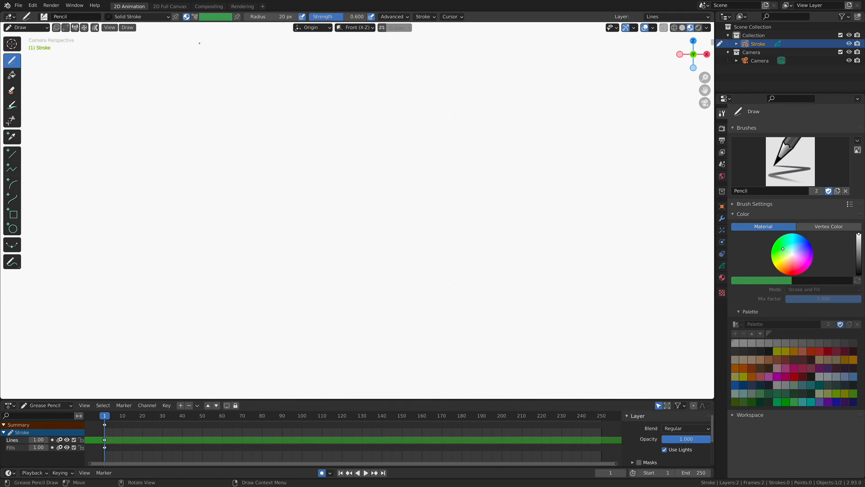
Sketch a freehand wave and a rounded loop above it with the Pencil brush.
mouse_move(110, 221)
mouse_down()
mouse_move(140, 175)
mouse_move(330, 232)
mouse_move(447, 148)
mouse_up()
mouse_move(324, 76)
mouse_down()
mouse_move(290, 86)
mouse_move(396, 156)
mouse_move(319, 162)
mouse_up()
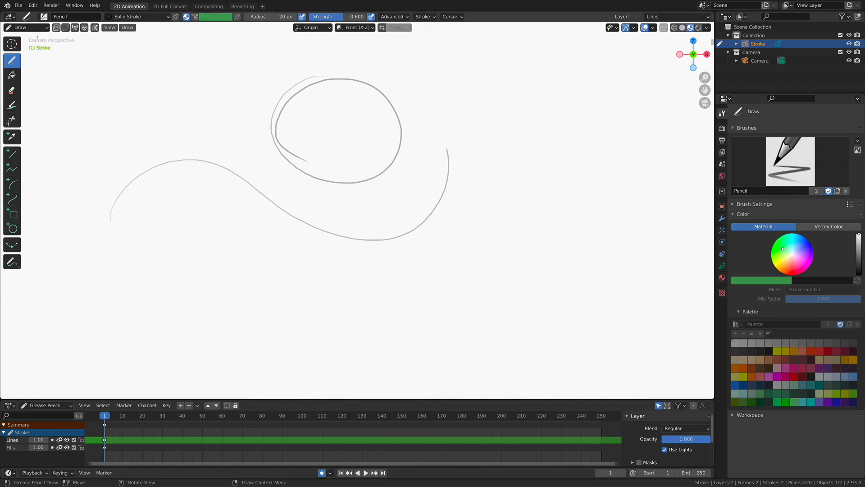
Select both the wave and the loop in Edit Mode and delete them as strokes.
click(23, 28)
click(27, 47)
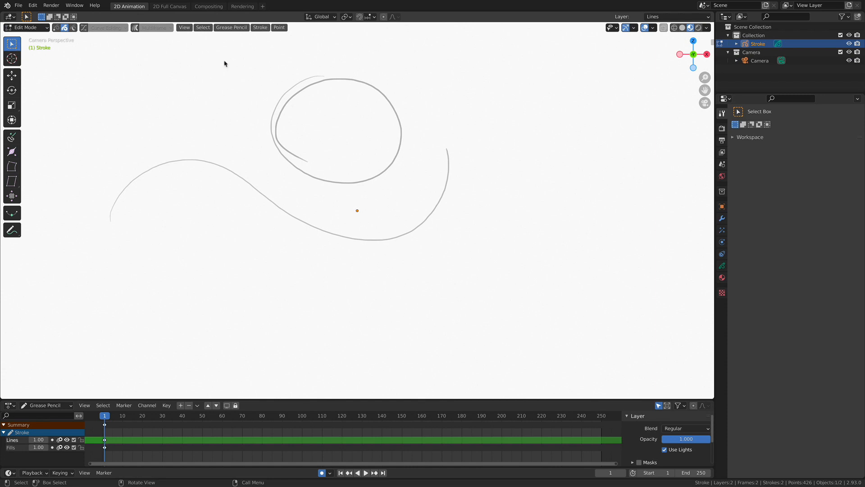
mouse_move(239, 58)
mouse_down()
mouse_move(280, 89)
mouse_move(309, 142)
mouse_move(335, 247)
mouse_up()
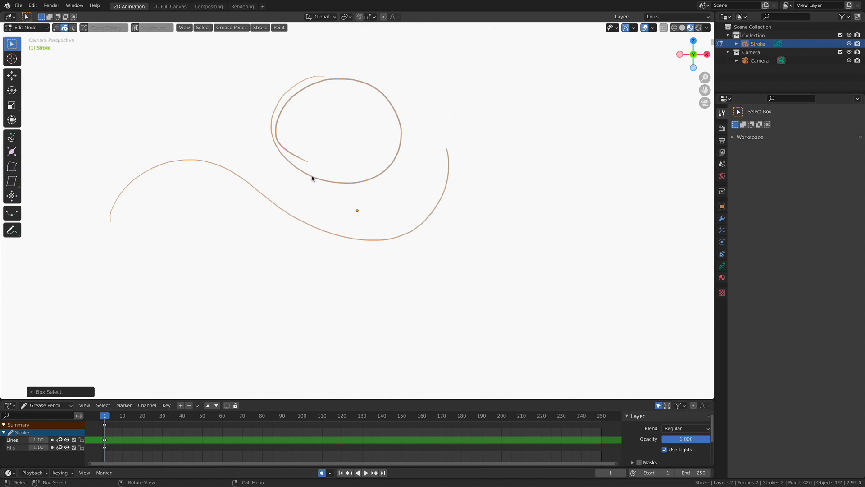
key(x)
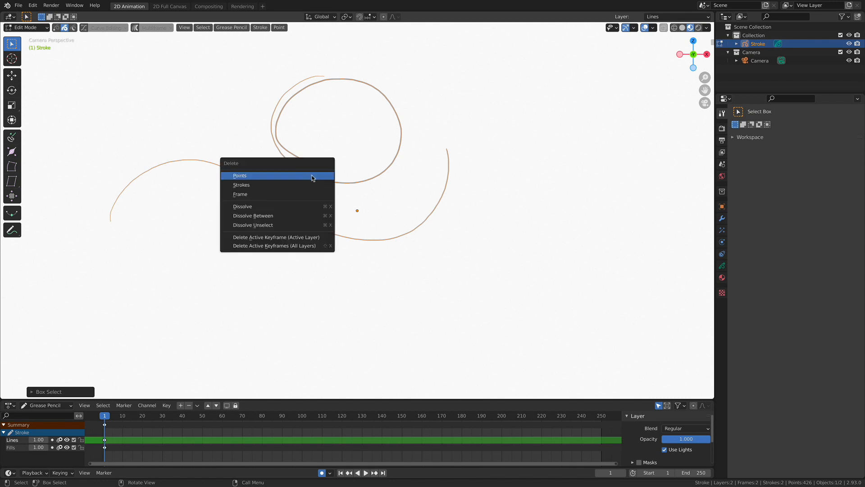
click(261, 185)
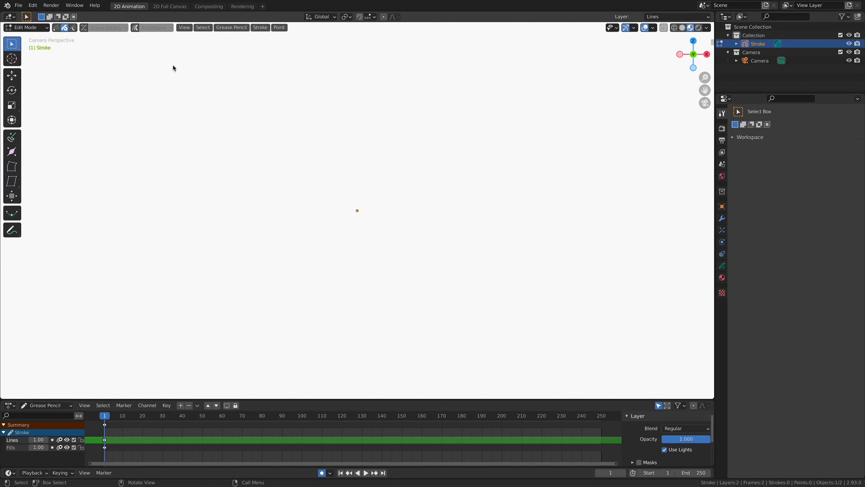
Return to Draw mode and draw a large S-shaped wave with the Pencil at 108 px radius and 1.000 strength.
click(26, 28)
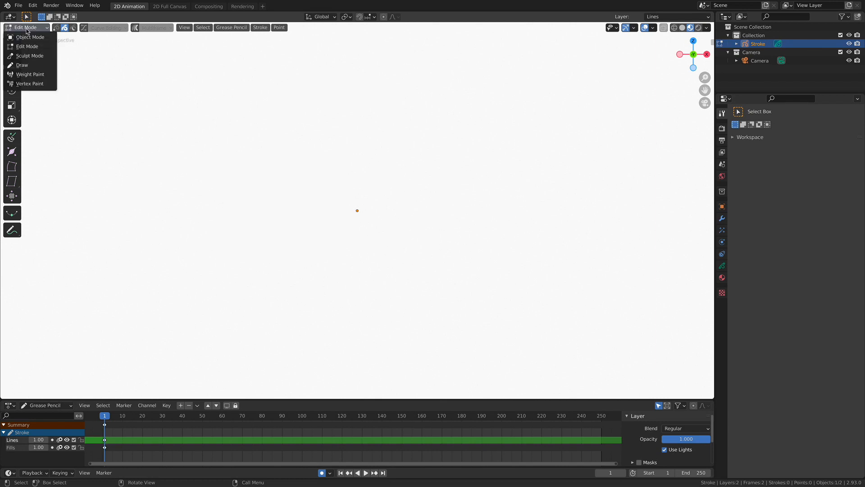
click(22, 65)
drag(262, 19, 293, 19)
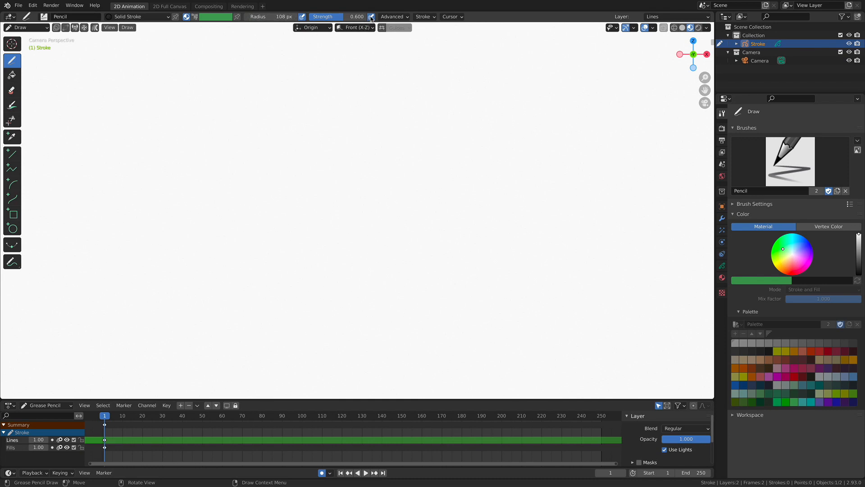
click(337, 17)
text(1)
key(Return)
mouse_move(111, 266)
mouse_down()
mouse_move(131, 162)
mouse_move(288, 124)
mouse_move(394, 235)
mouse_move(502, 248)
mouse_up()
drag(529, 212, 525, 111)
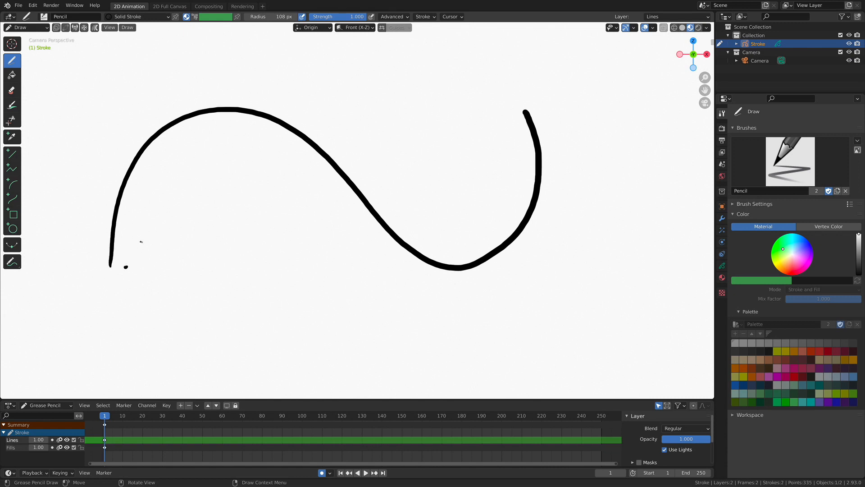
Place a row of dots beside the start of the wave and connect them with a line.
click(131, 250)
click(138, 231)
click(148, 215)
click(156, 203)
drag(126, 267, 158, 202)
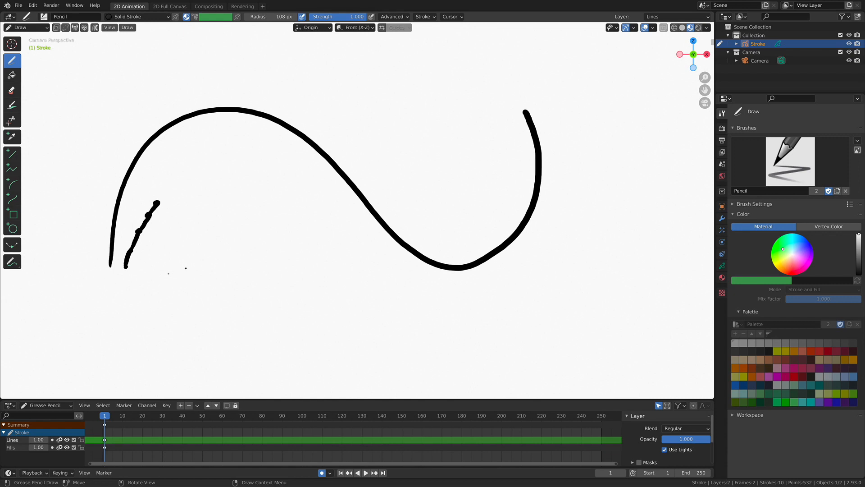
Place three widely spaced dots below the wave and join them with two nearly straight lines.
drag(132, 306, 128, 306)
drag(438, 349, 436, 346)
drag(651, 243, 645, 237)
mouse_move(128, 305)
mouse_down()
mouse_move(438, 350)
mouse_move(647, 239)
mouse_up()
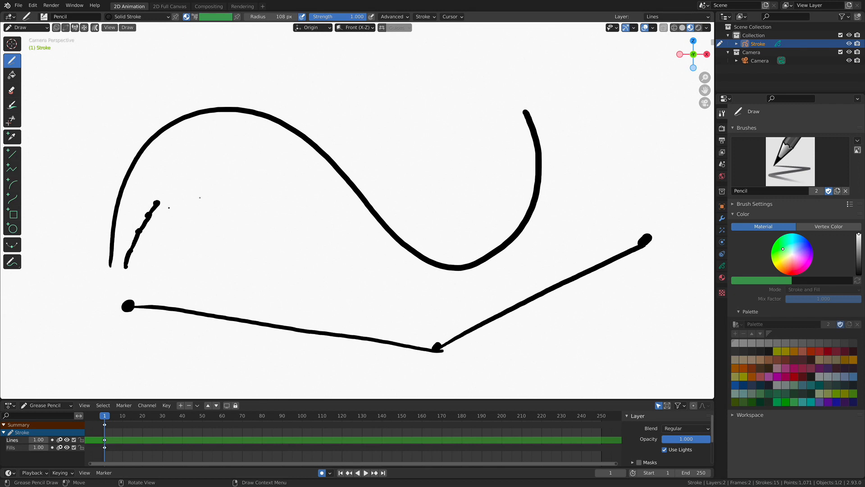
Undo all the dots and connecting lines, back to the single S-shaped wave.
key(ctrl+z)
key(ctrl+z)
key(ctrl+z)
key(ctrl+z)
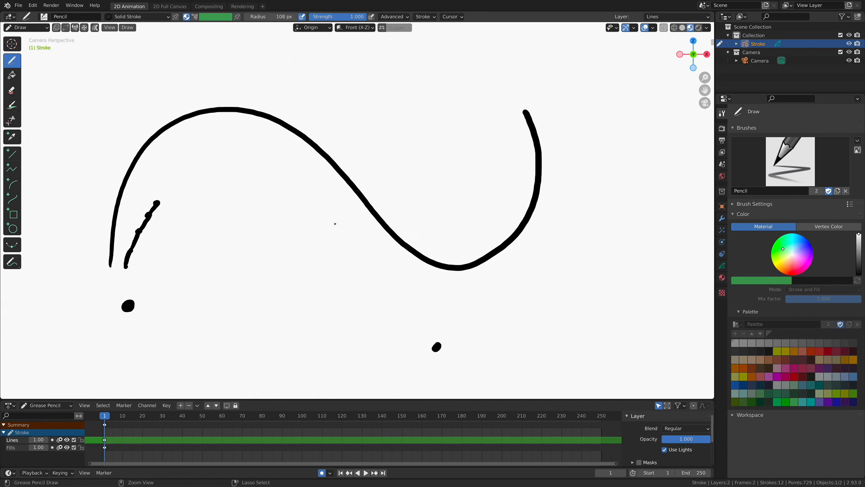
key(ctrl+z)
key(ctrl+z)
key(ctrl+z)
key(ctrl+z)
key(ctrl+z)
key(ctrl+z)
key(ctrl+z)
key(ctrl+z)
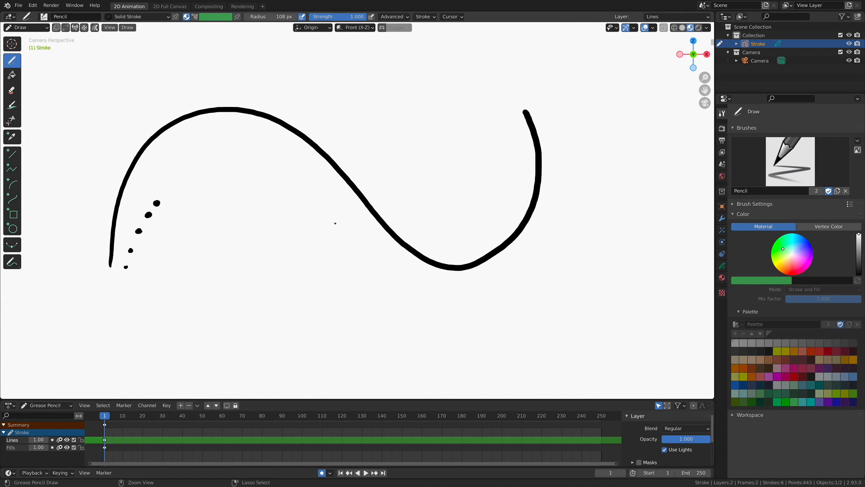
key(ctrl+z)
key(ctrl+z)
In Edit Mode with point selection, select several groups of points along the wave and a single point at its trough.
click(32, 28)
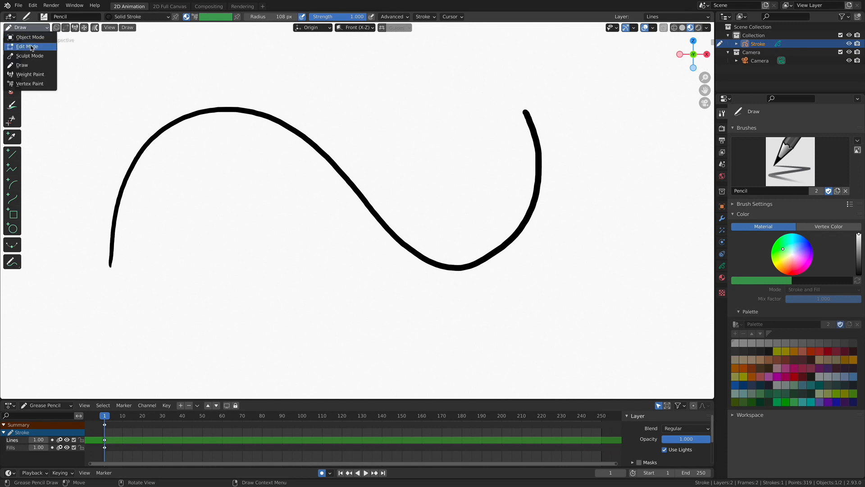
click(30, 47)
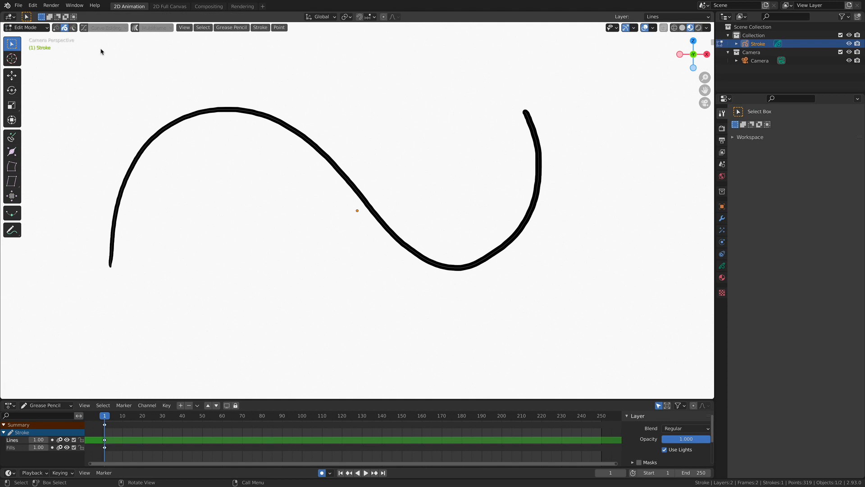
click(56, 29)
drag(147, 99, 195, 145)
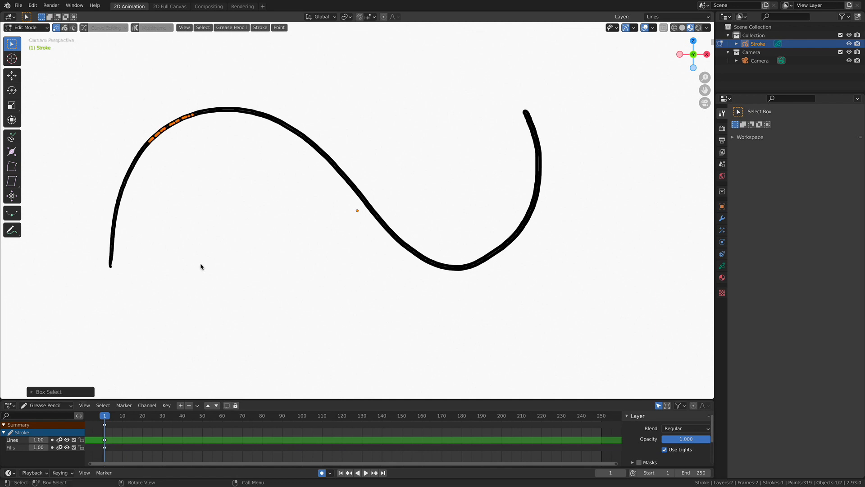
drag(316, 122, 292, 147)
drag(378, 171, 332, 228)
click(460, 269)
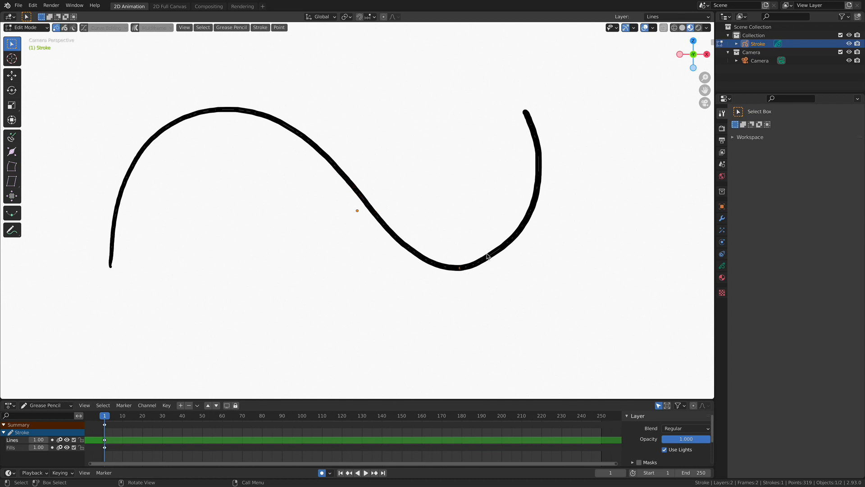
Move one point on the wave's last bend inward and another outward to form spikes, and select each end point of the stroke.
click(514, 236)
click(12, 77)
drag(529, 222, 488, 193)
click(538, 173)
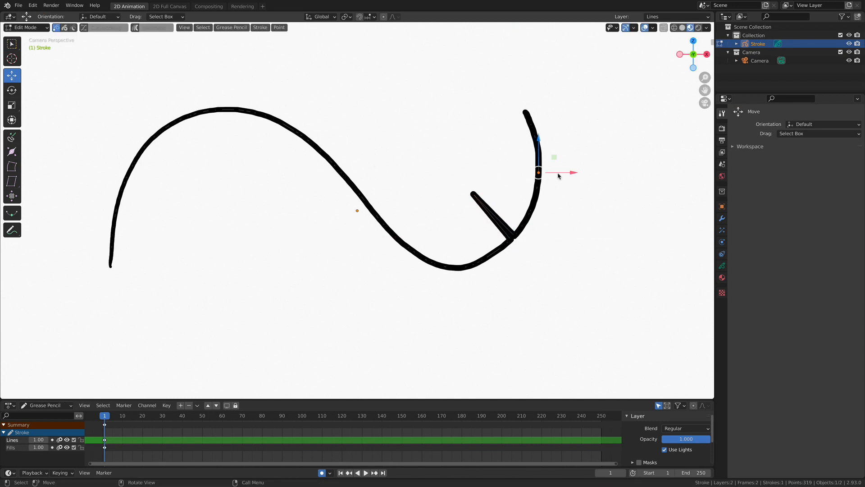
drag(554, 158, 607, 153)
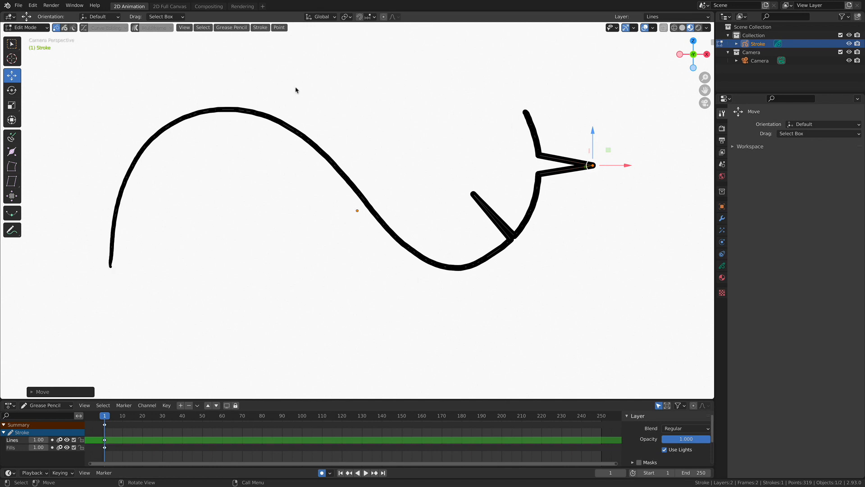
click(526, 113)
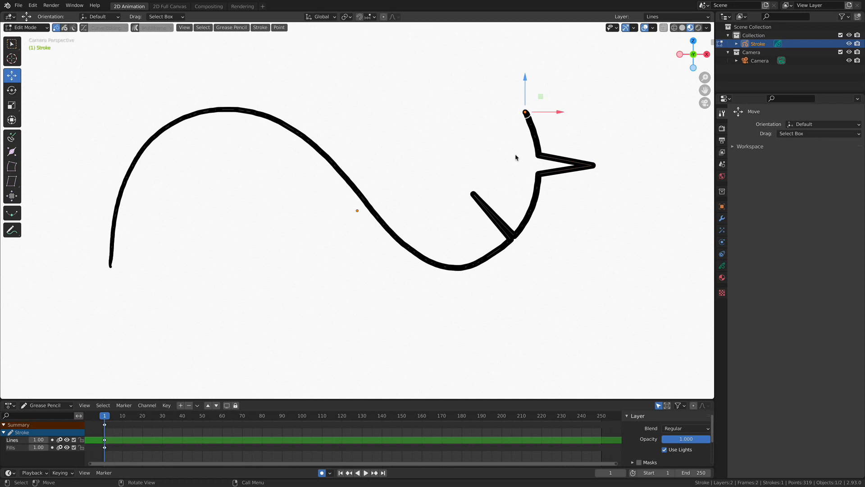
click(110, 267)
Switch back to Draw mode and draw a short wave, a loop, a small curve and a long wave around the edited stroke.
click(28, 27)
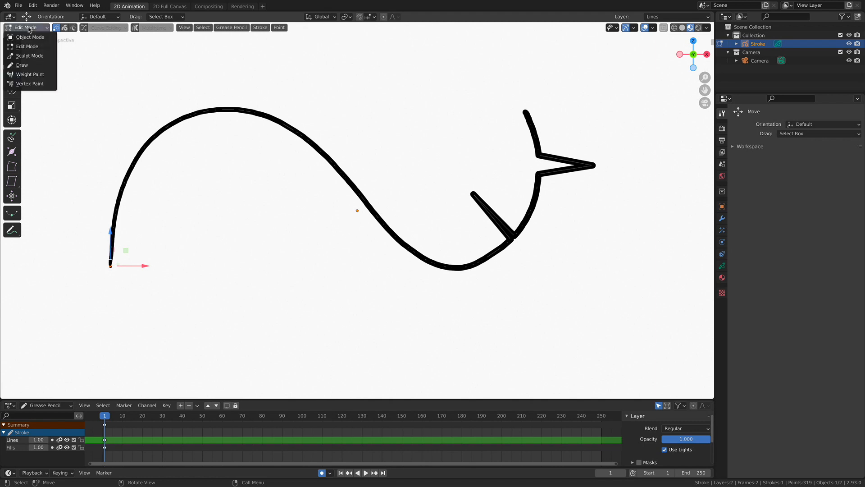
click(22, 65)
mouse_move(77, 117)
mouse_down()
mouse_move(80, 107)
mouse_move(245, 107)
mouse_up()
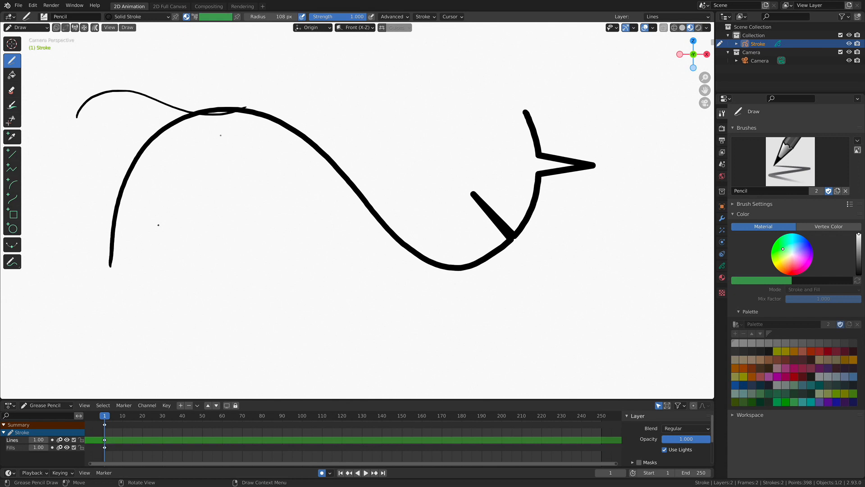
mouse_move(188, 208)
mouse_down()
mouse_move(182, 234)
mouse_move(297, 250)
mouse_move(135, 217)
mouse_up()
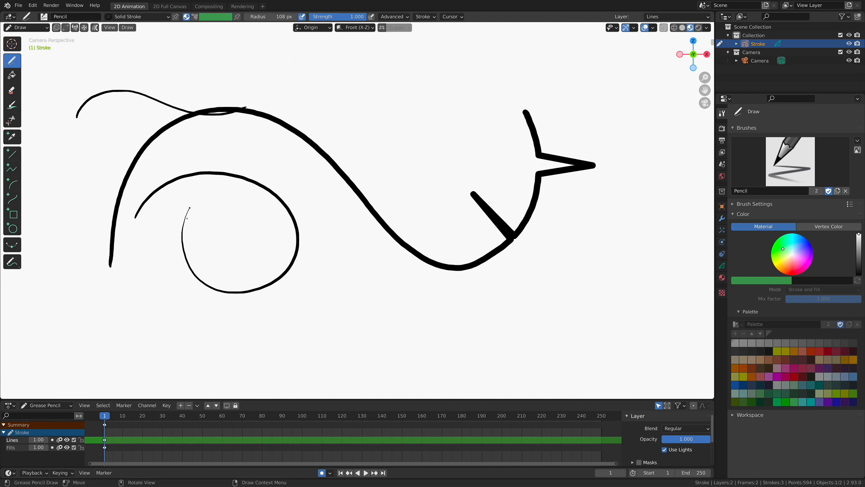
drag(184, 221, 233, 163)
mouse_move(143, 357)
mouse_down()
mouse_move(419, 317)
mouse_move(432, 287)
mouse_up()
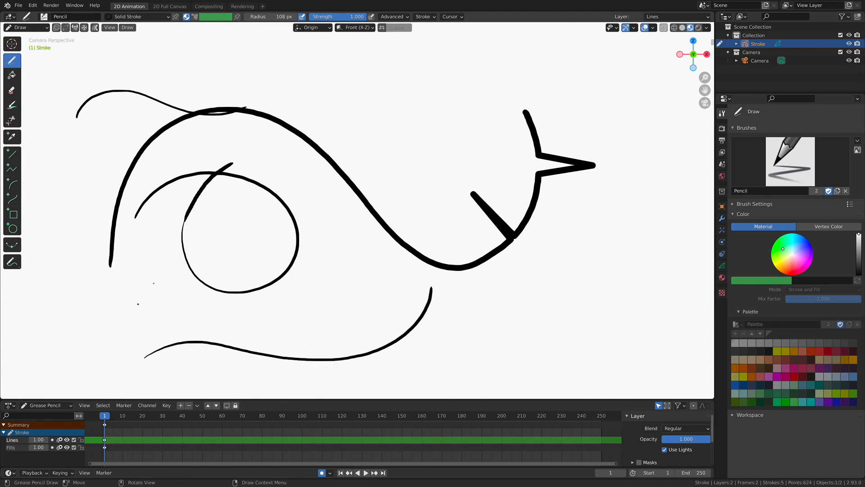
Undo the four extra freehand strokes around the spiked wave.
key(ctrl+z)
key(ctrl+z)
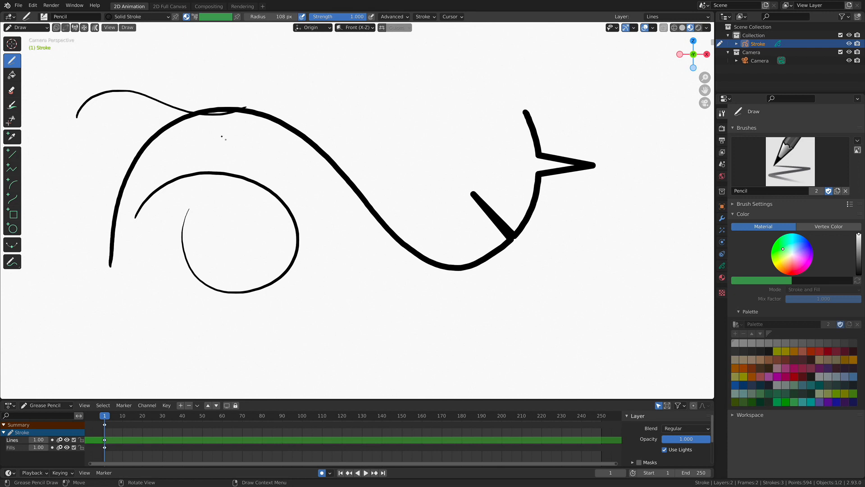
key(ctrl+z)
key(ctrl+z)
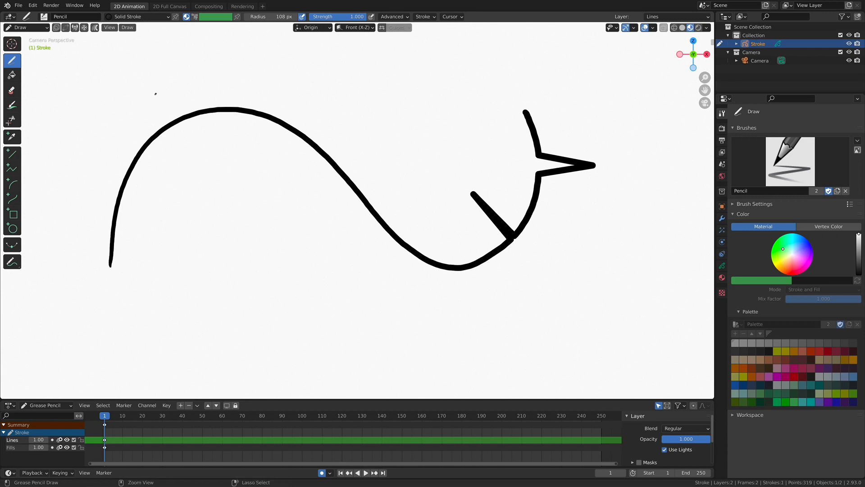
Return to Edit Mode and undo both point moves on the wave.
key(Tab)
key(ctrl+z)
key(ctrl+z)
key(ctrl+z)
key(ctrl+z)
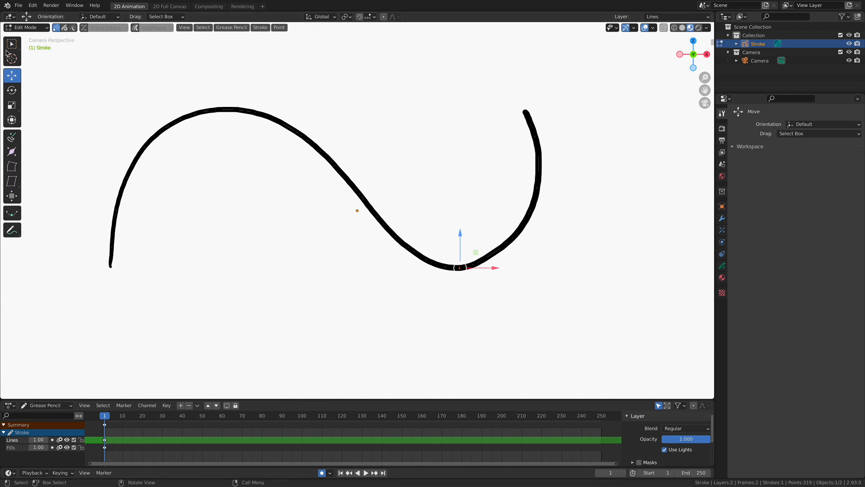
In Draw mode, draw an upward arrow pointing at the material color option and a small dot beside it.
click(30, 29)
click(22, 66)
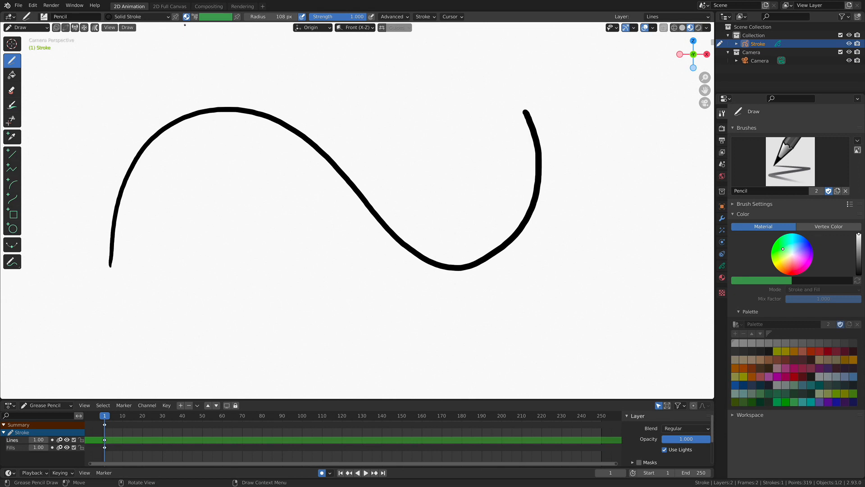
mouse_move(187, 84)
mouse_down()
mouse_move(188, 27)
mouse_move(182, 33)
mouse_move(195, 33)
mouse_up()
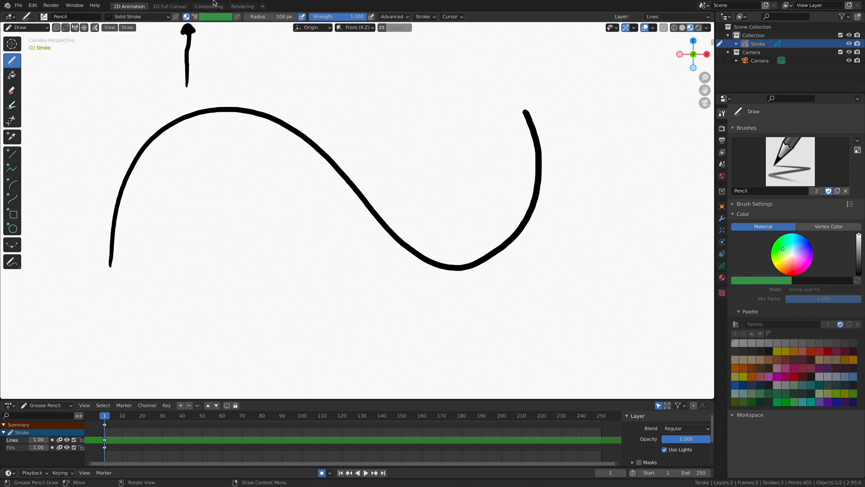
mouse_move(198, 1)
click(218, 63)
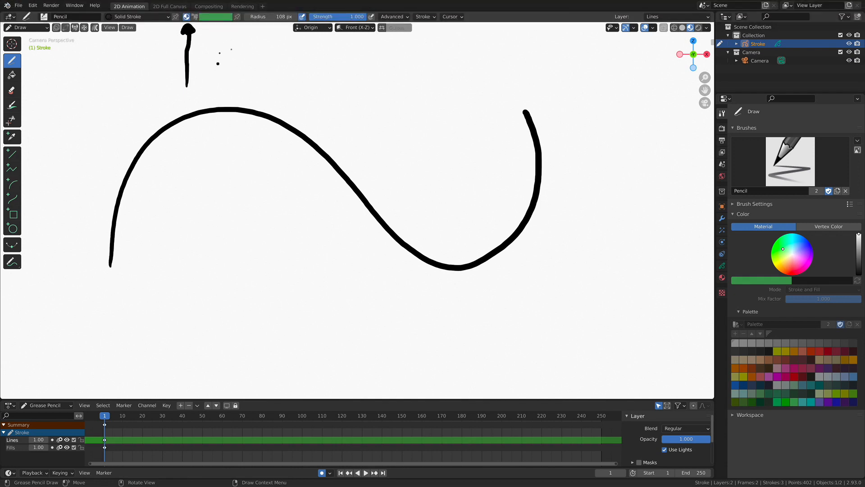
Switch the brush color source from Material to Vertex Color, comparing the two options.
click(195, 17)
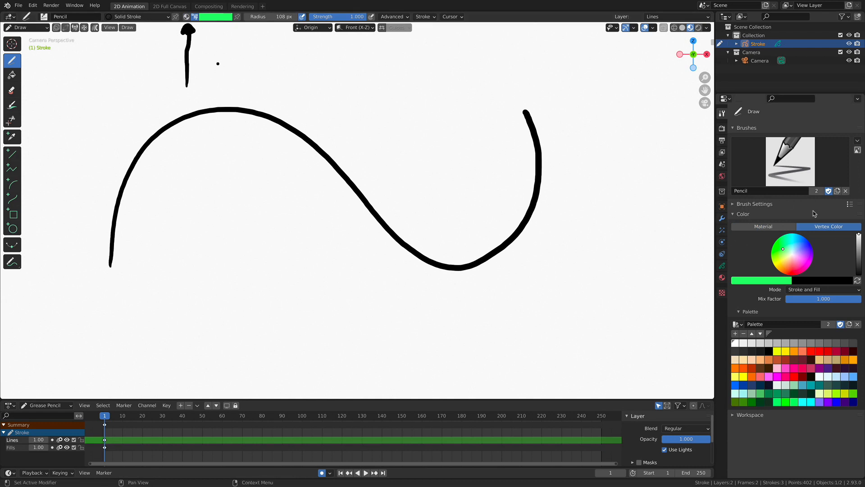
click(766, 227)
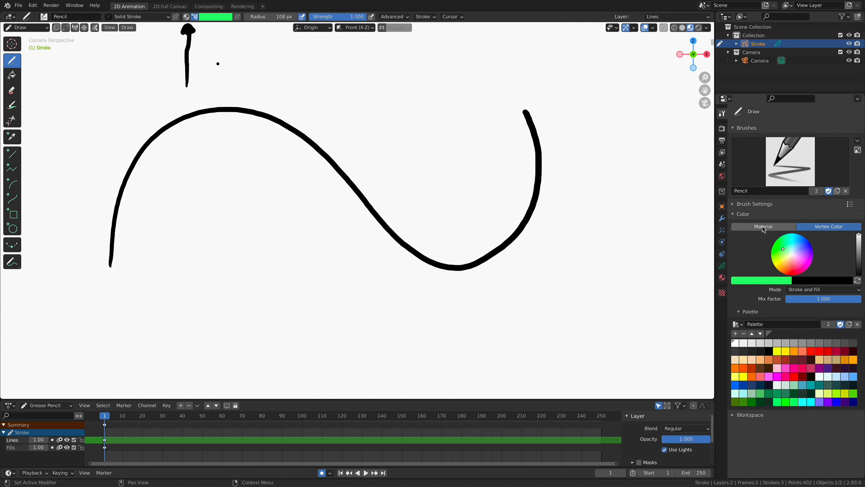
click(815, 231)
click(787, 228)
click(810, 229)
click(785, 229)
click(814, 230)
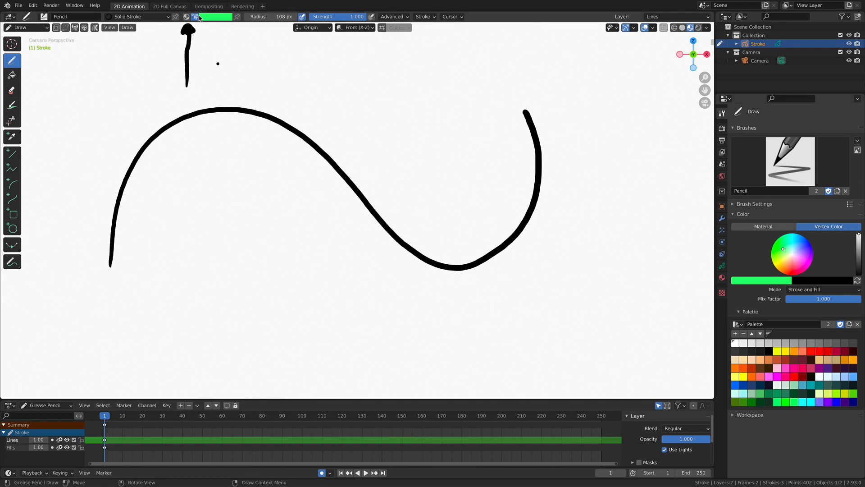
Pick magenta from the brush color palette and draw a wavy stroke above the black wave.
click(215, 18)
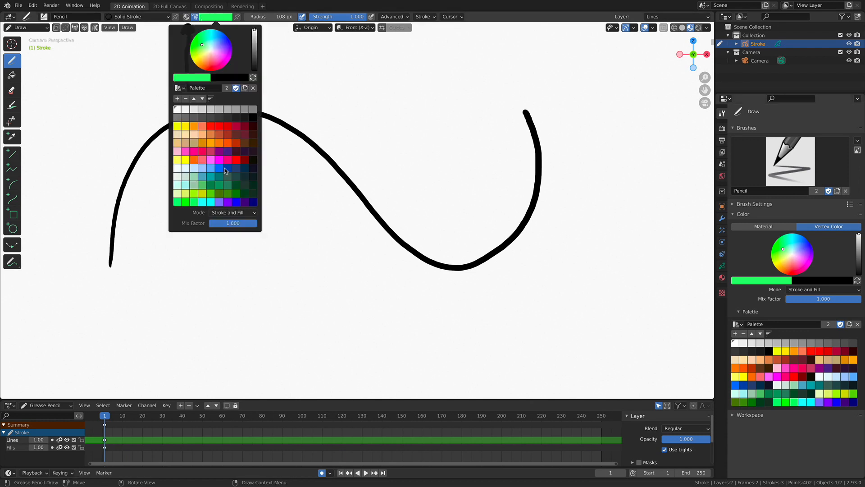
click(219, 160)
mouse_move(231, 89)
mouse_down()
mouse_move(400, 127)
mouse_move(491, 77)
mouse_up()
Pick yellow from the brush color palette and draw a wavy stroke between the magenta and black ones.
click(214, 18)
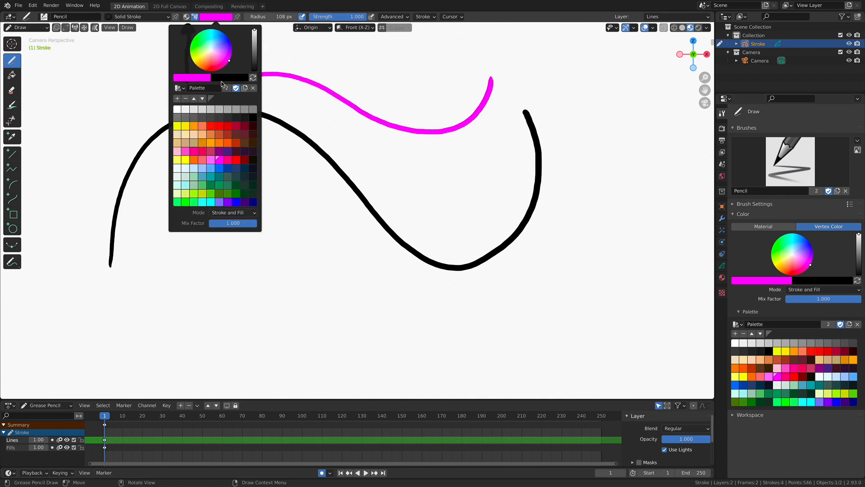
click(182, 132)
mouse_move(277, 101)
mouse_down()
mouse_move(339, 131)
mouse_move(489, 158)
mouse_up()
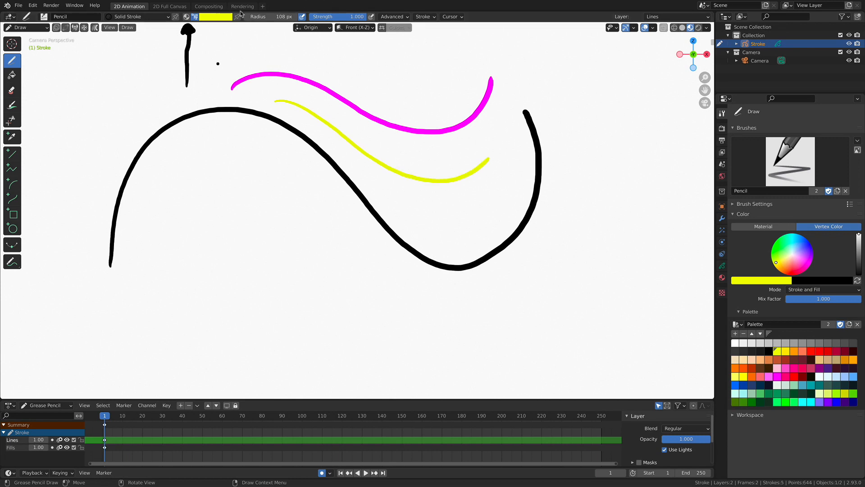
Draw a yellow circle under the black wave and try to fill with green using the Fill tool.
mouse_move(233, 156)
mouse_down()
mouse_move(210, 157)
mouse_move(184, 308)
mouse_move(224, 149)
mouse_move(150, 209)
mouse_up()
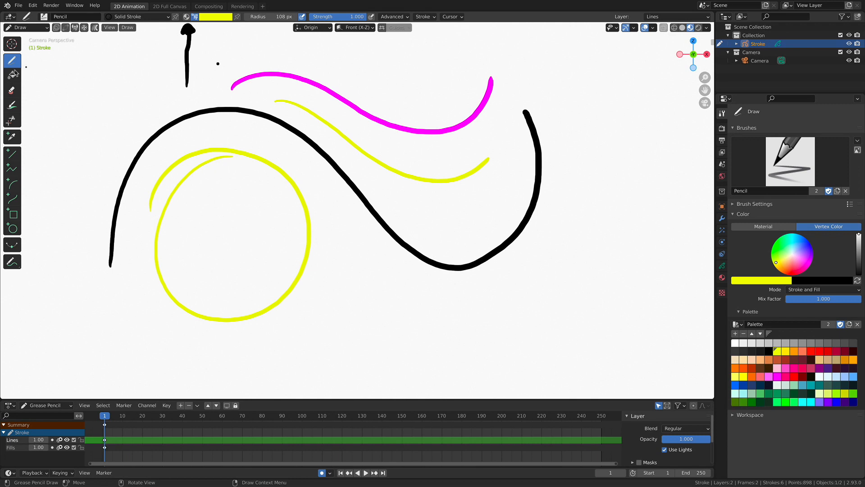
click(12, 74)
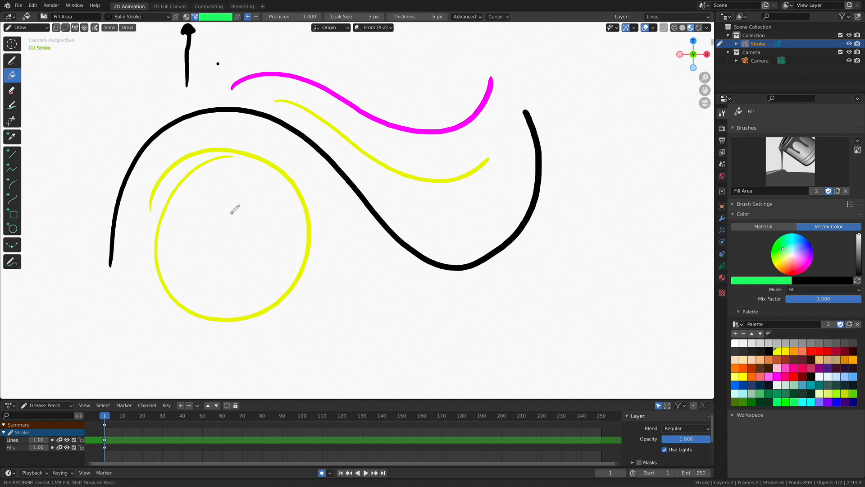
click(357, 230)
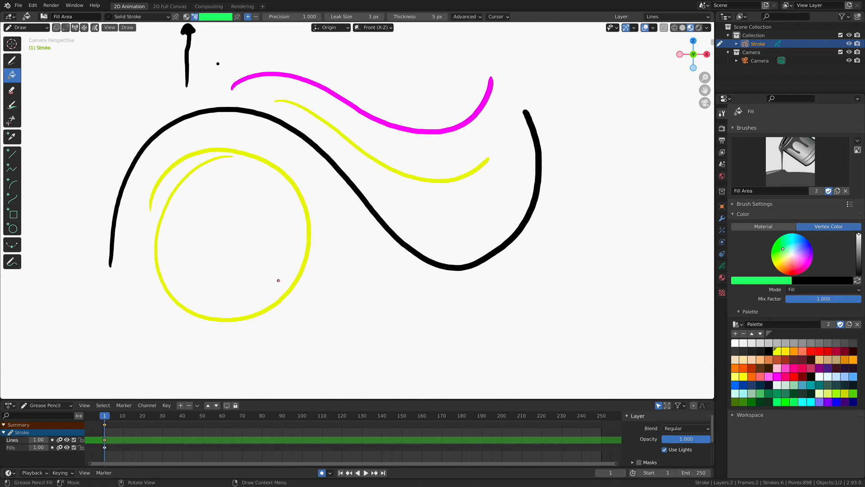
In Edit Mode, select all the strokes as whole strokes and delete them to clear the canvas.
click(25, 27)
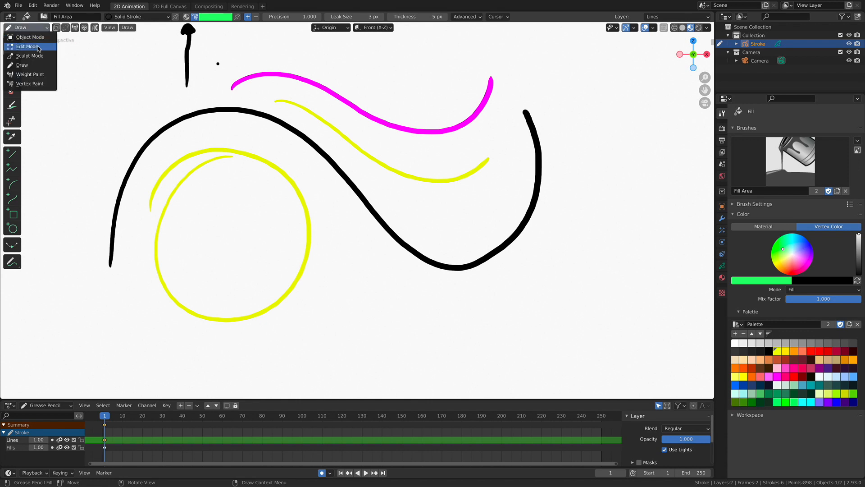
click(23, 42)
mouse_move(68, 49)
mouse_down()
mouse_move(319, 203)
mouse_move(495, 334)
mouse_up()
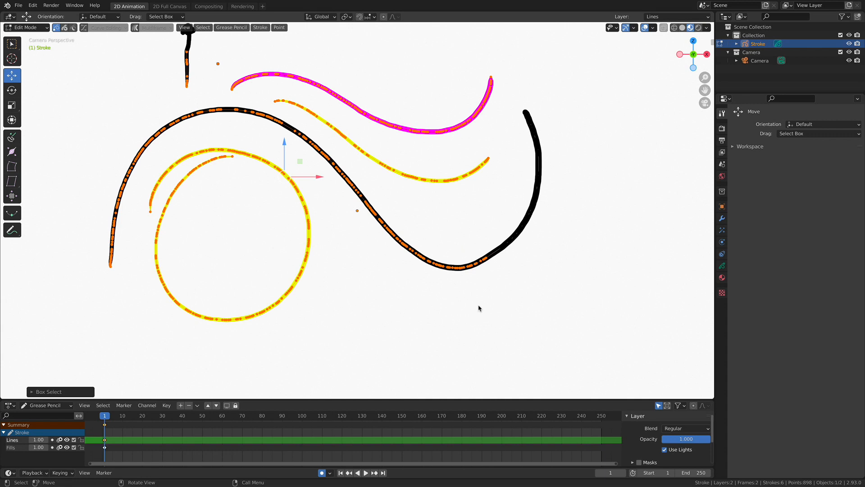
click(65, 27)
mouse_move(106, 56)
mouse_down()
mouse_move(381, 240)
mouse_move(416, 295)
mouse_up()
key(x)
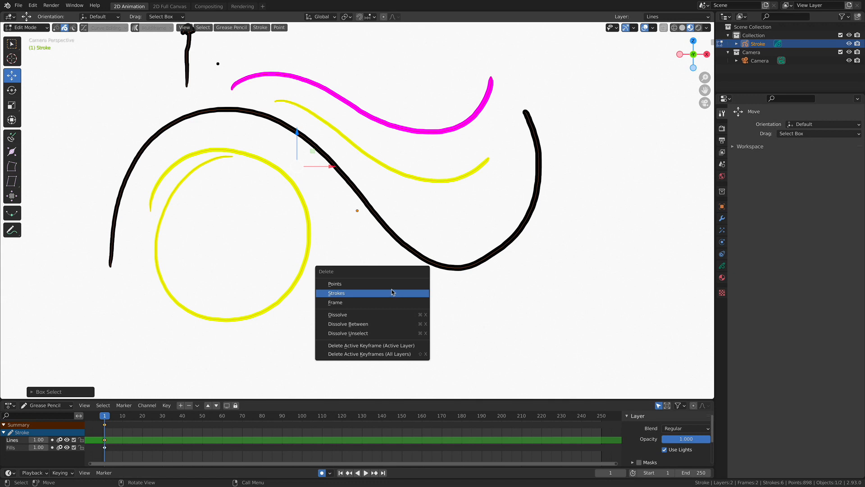
click(391, 293)
click(11, 44)
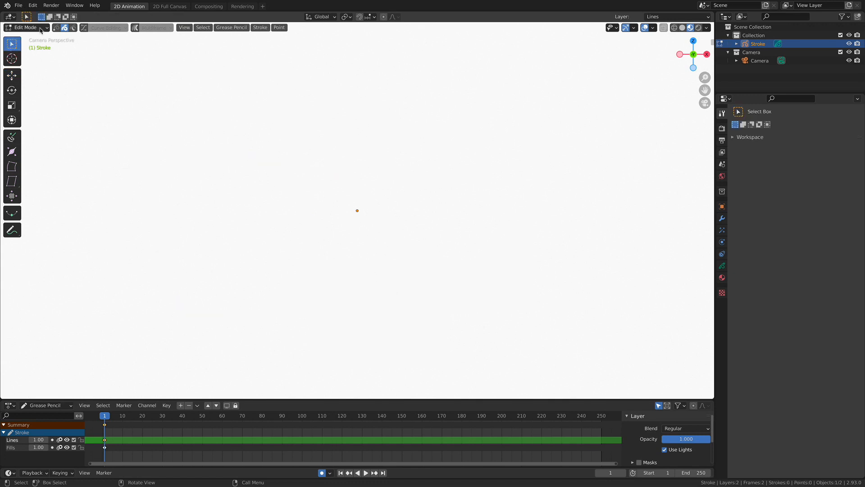
Return to Draw mode and draw a large yellow rectangle outline with the Box tool.
click(38, 28)
click(26, 66)
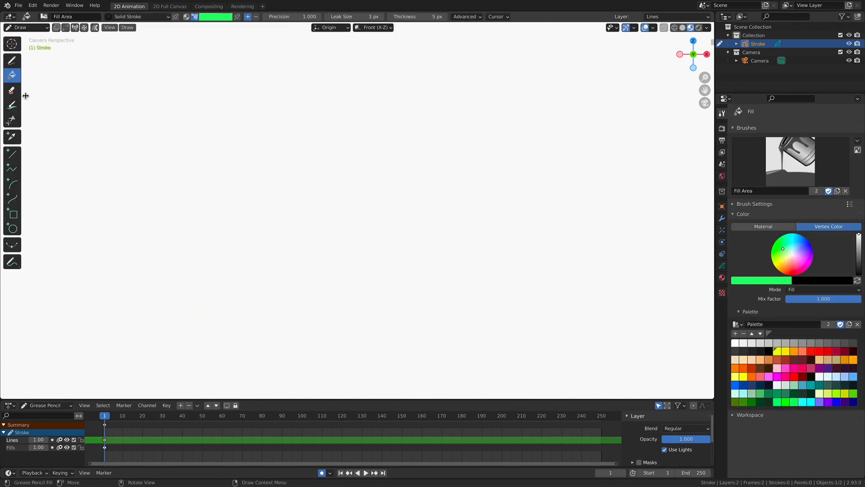
click(12, 215)
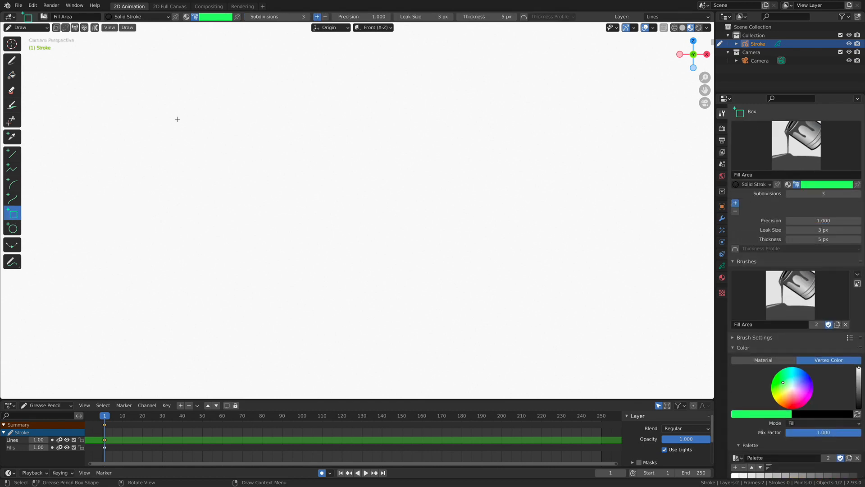
drag(115, 72, 469, 283)
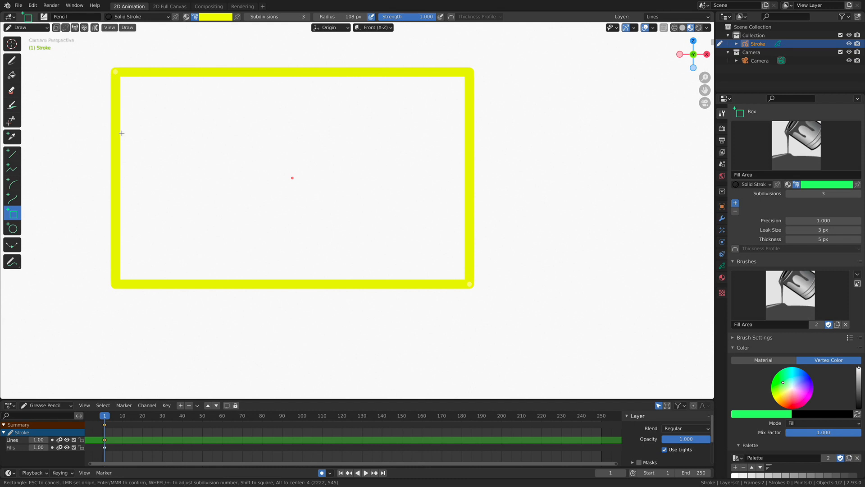
key(Return)
Try to fill the yellow rectangle with green using the Solid Stroke material, and undo that fill.
click(14, 75)
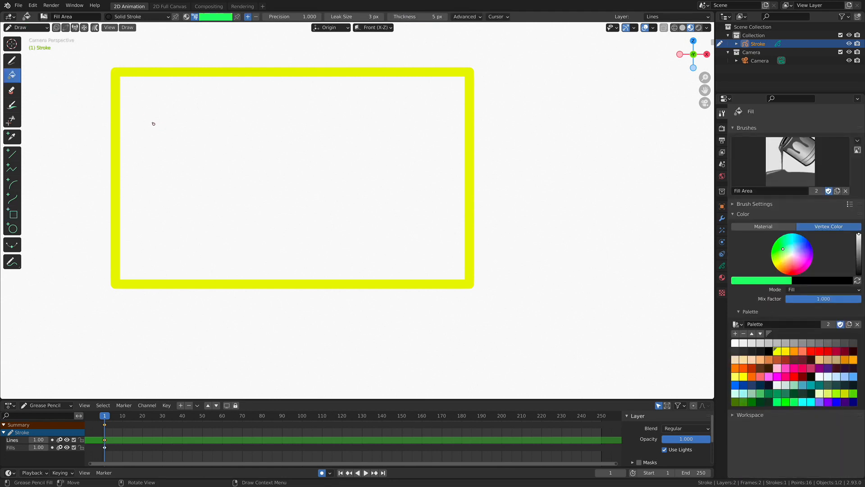
click(185, 111)
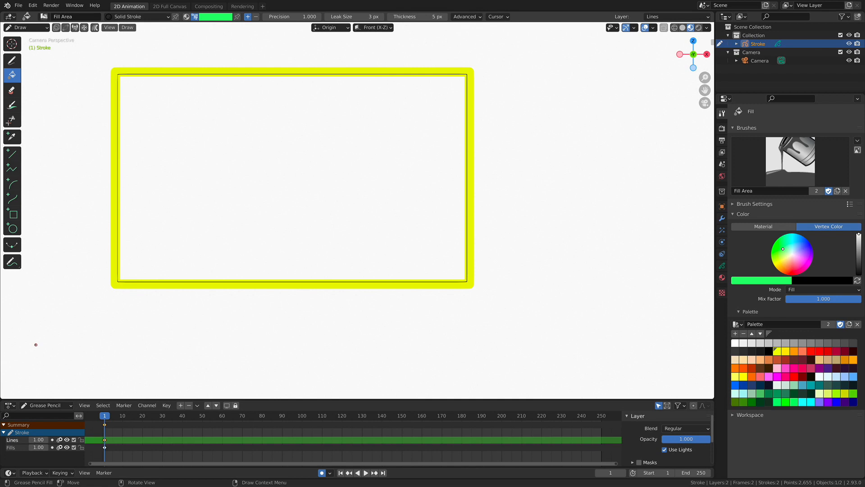
key(ctrl+z)
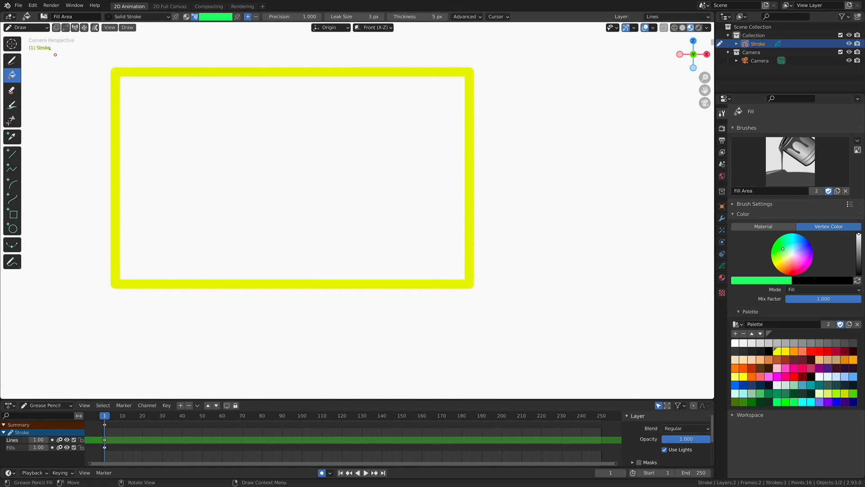
In Edit Mode, turn on Curve Editing for the rectangle stroke and select its upper-left corner point in point selection.
click(25, 27)
click(31, 42)
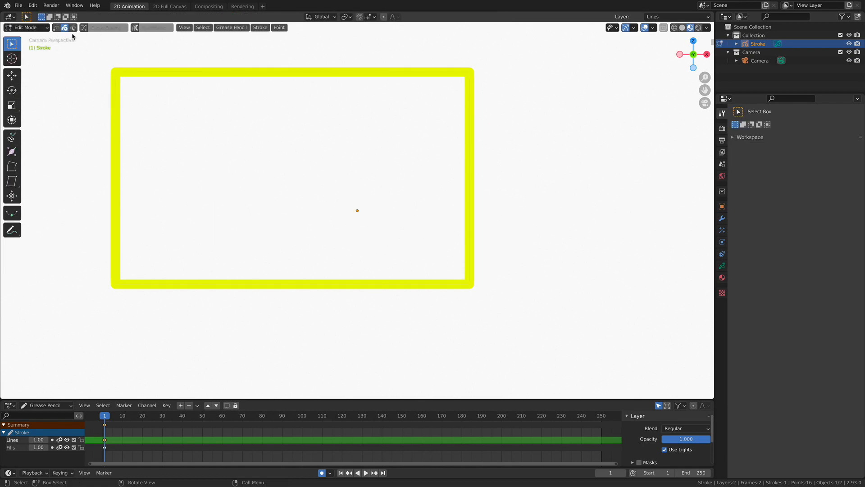
click(84, 28)
click(162, 73)
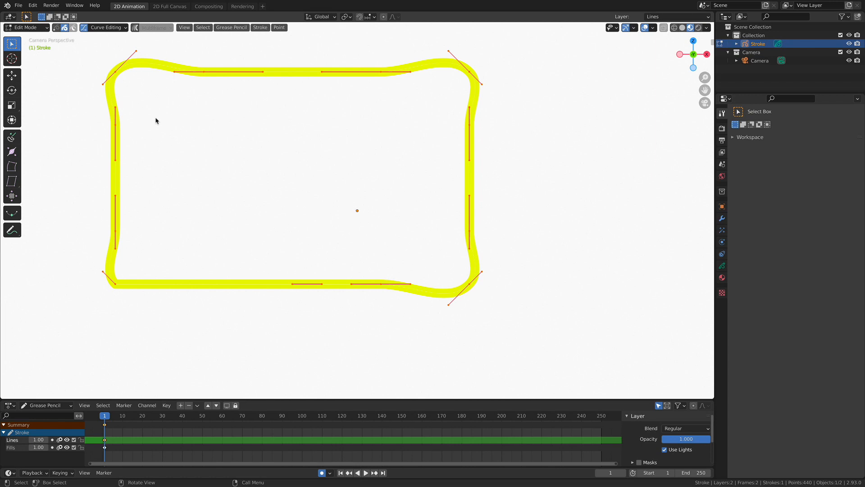
key(ctrl+z)
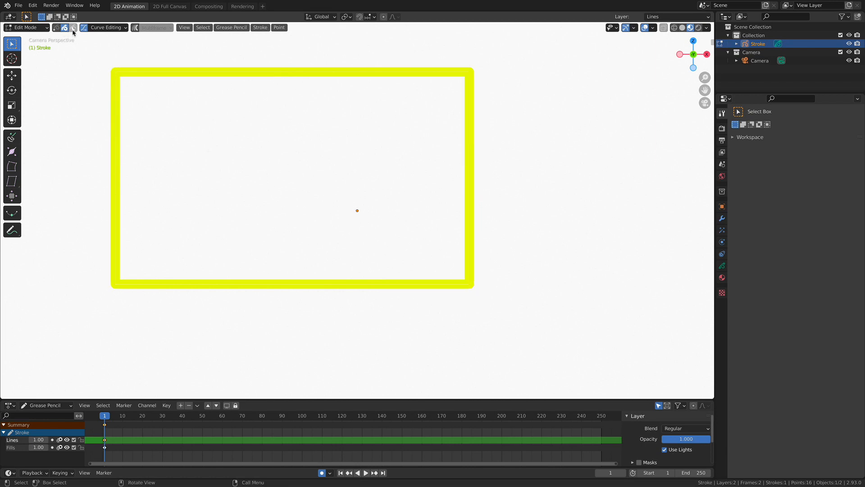
click(135, 73)
drag(116, 72, 135, 84)
click(57, 27)
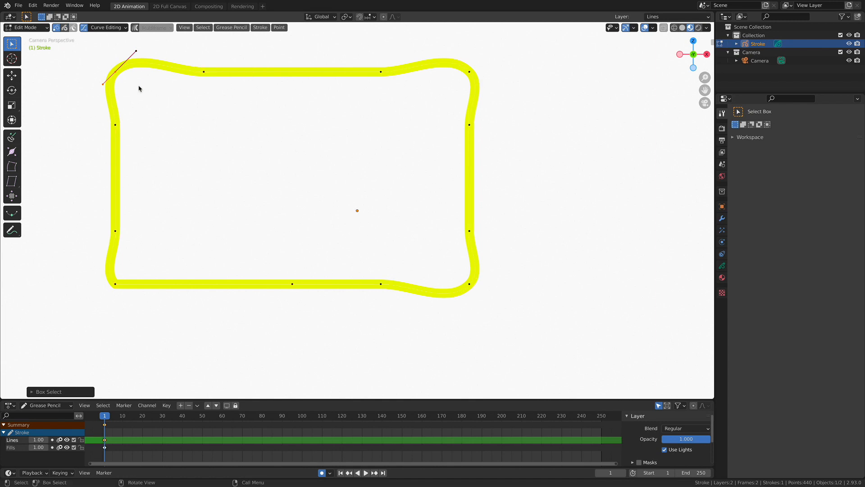
Move the rectangle's upper-left curve point outwards and undo the move.
key(g)
click(99, 74)
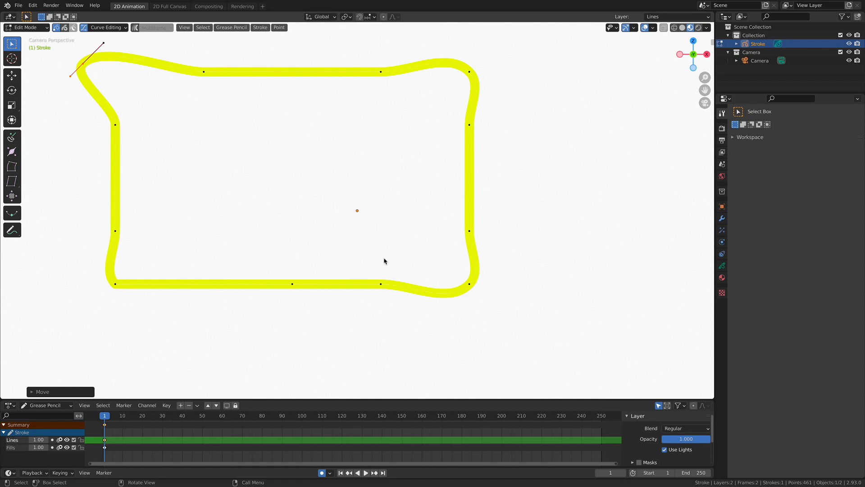
key(ctrl+z)
Return to Draw mode, set the Fill tool's material to Solid Fill and fill the curved rectangle with green.
click(27, 28)
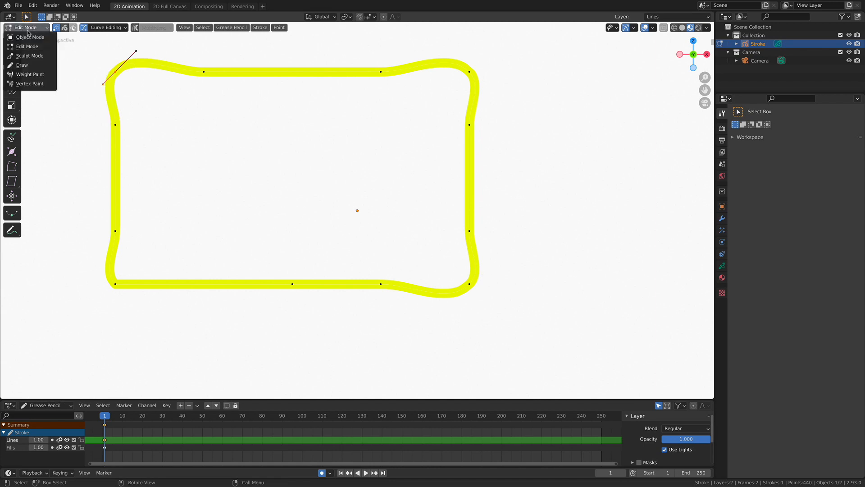
click(23, 65)
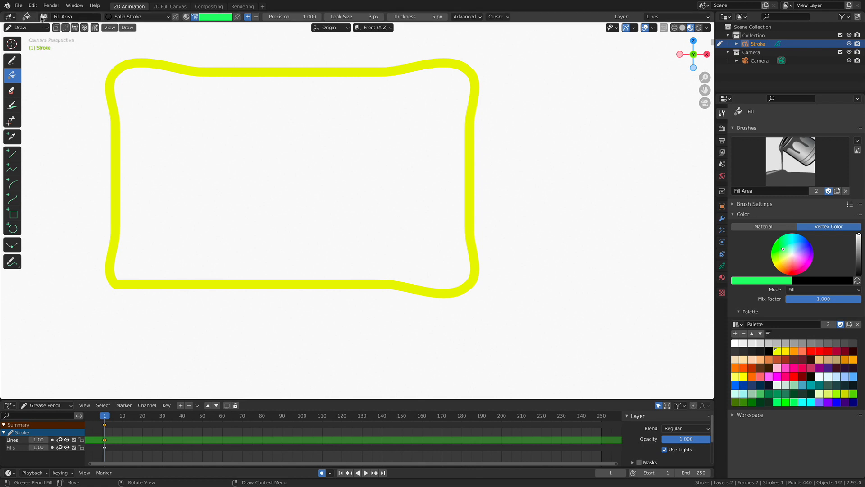
click(139, 17)
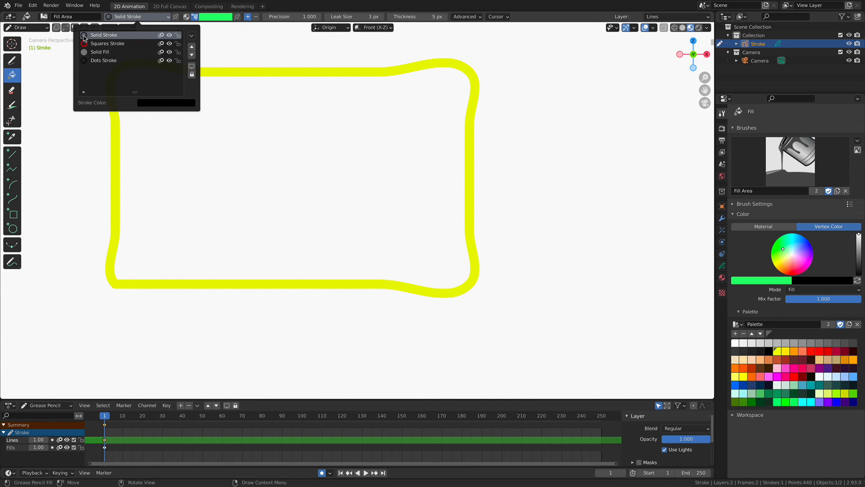
click(108, 53)
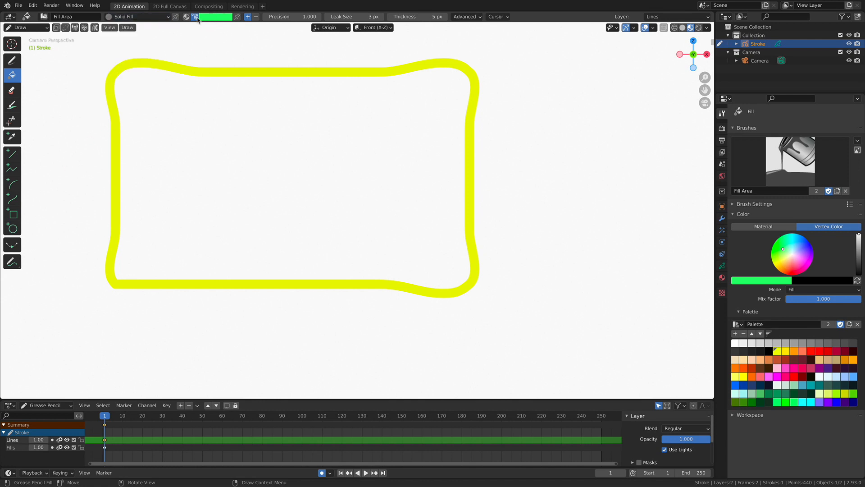
click(124, 17)
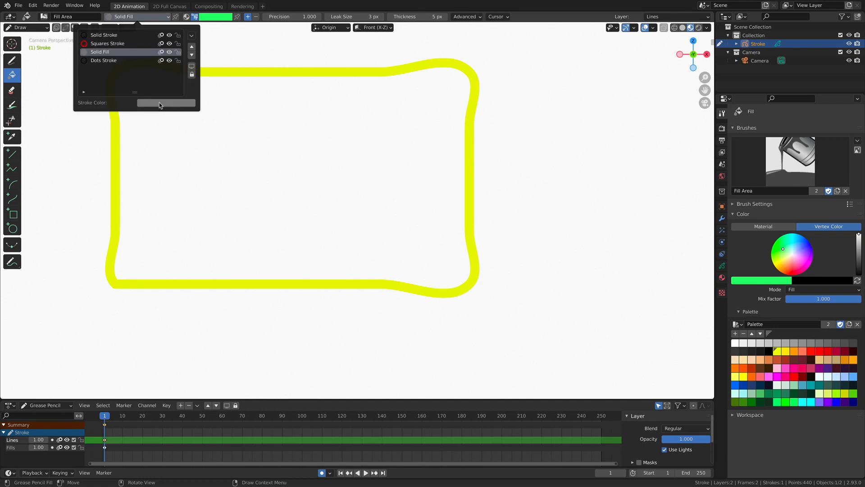
click(205, 133)
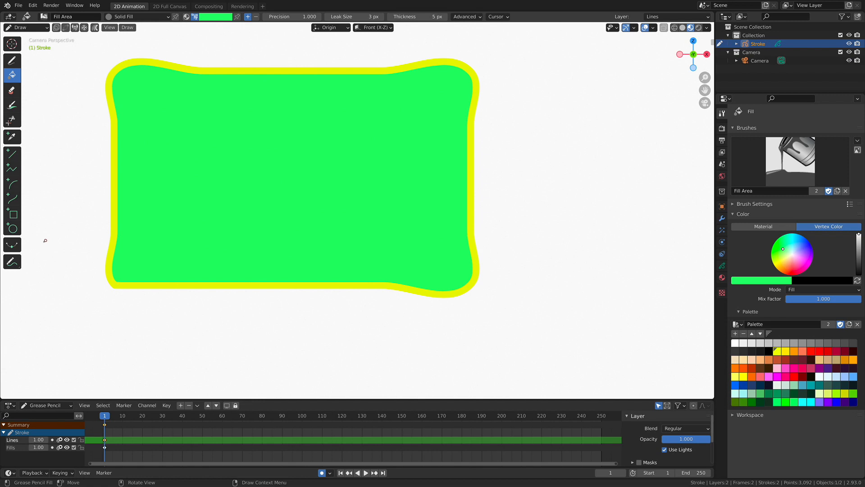
Refill the rectangle with red and after that with a yellowish green, both taken from the fill color palette.
click(218, 18)
click(227, 126)
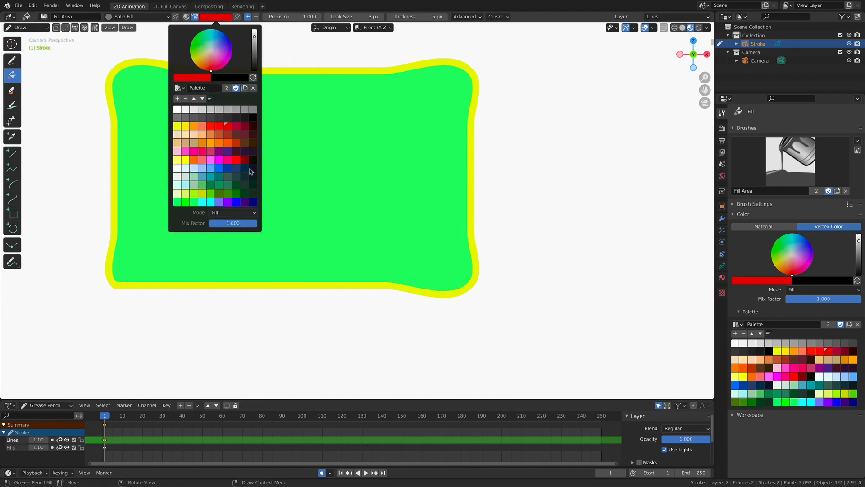
click(290, 168)
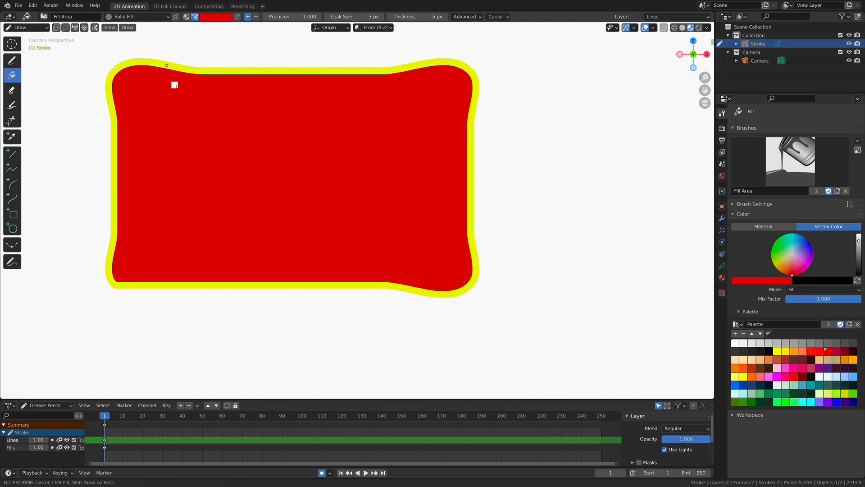
click(150, 20)
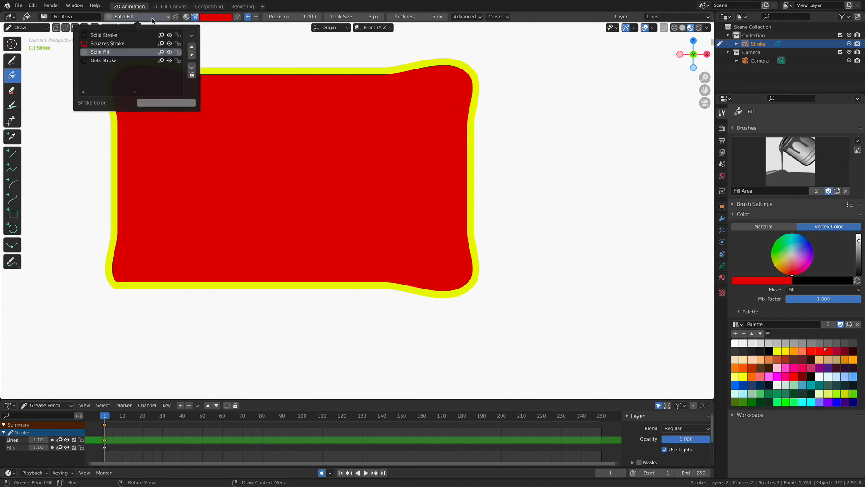
click(212, 18)
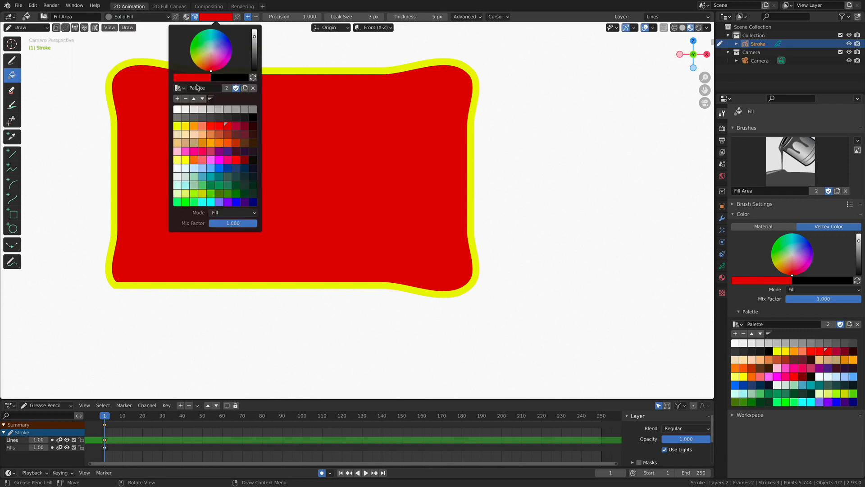
click(212, 195)
click(310, 187)
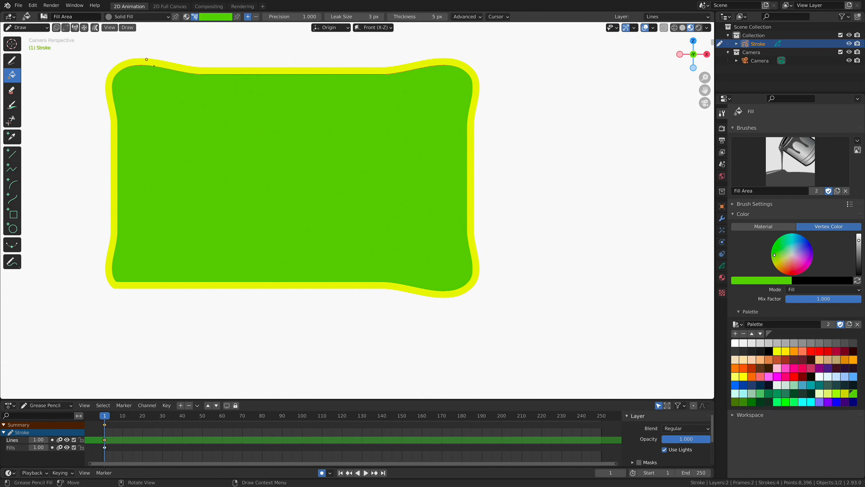
With the Draw tool, draw a yellow Solid Fill circle right of the rectangle and a wavy Solid Stroke line above it.
click(11, 60)
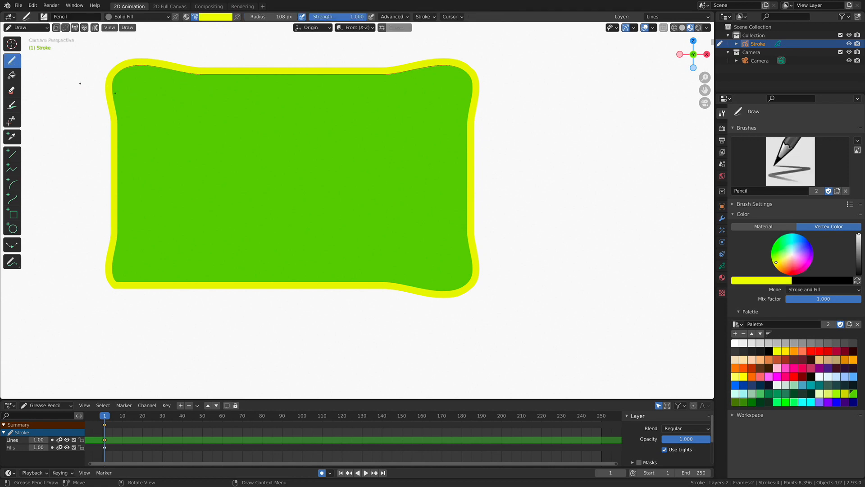
mouse_move(552, 121)
mouse_down()
mouse_move(506, 203)
mouse_move(581, 266)
mouse_move(606, 124)
mouse_move(585, 109)
mouse_up()
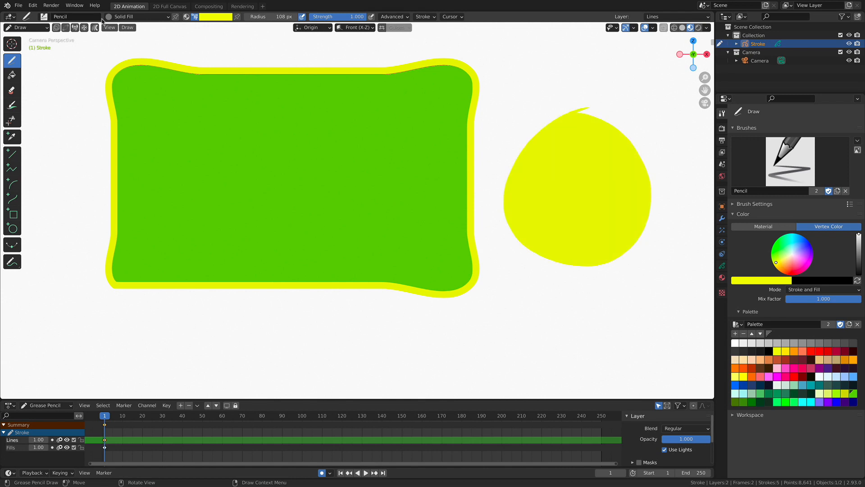
click(129, 18)
click(125, 36)
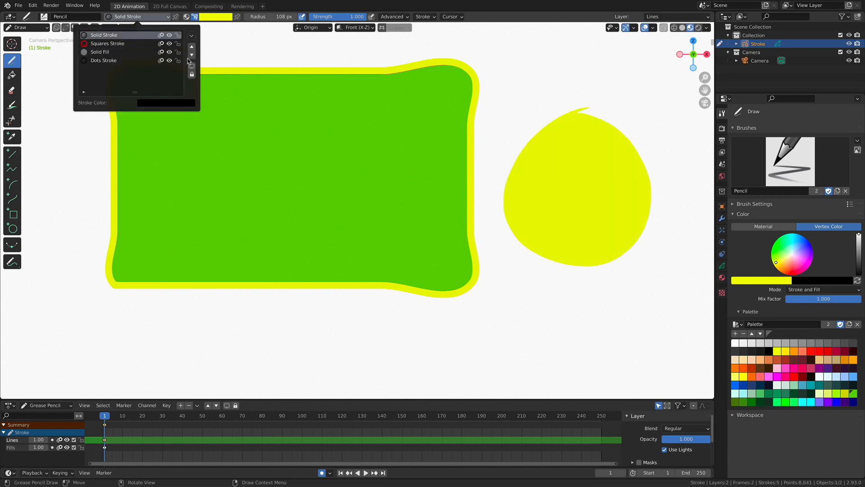
mouse_move(582, 48)
mouse_down()
mouse_move(523, 85)
mouse_move(653, 115)
mouse_up()
Draw a yellow bean-shaped Solid Fill blob below the circle and a looping Solid Stroke line below the rectangle.
click(140, 18)
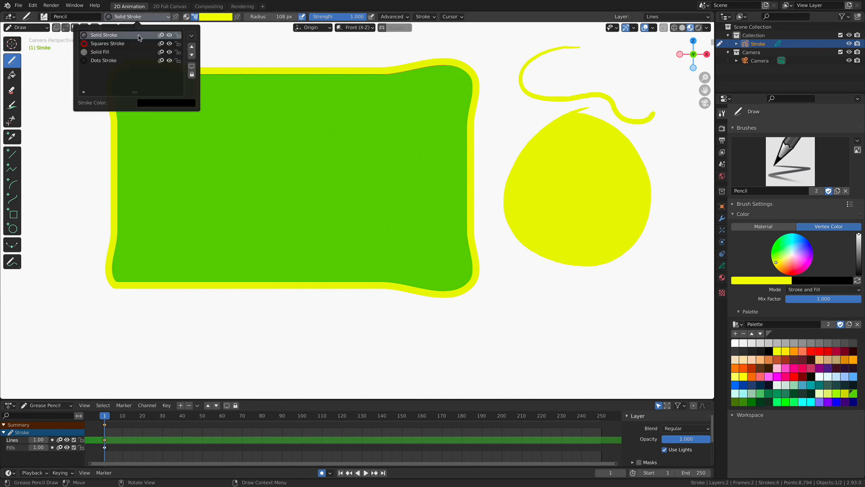
click(130, 52)
mouse_move(556, 292)
mouse_down()
mouse_move(500, 315)
mouse_move(590, 356)
mouse_move(581, 288)
mouse_move(534, 280)
mouse_move(518, 293)
mouse_up()
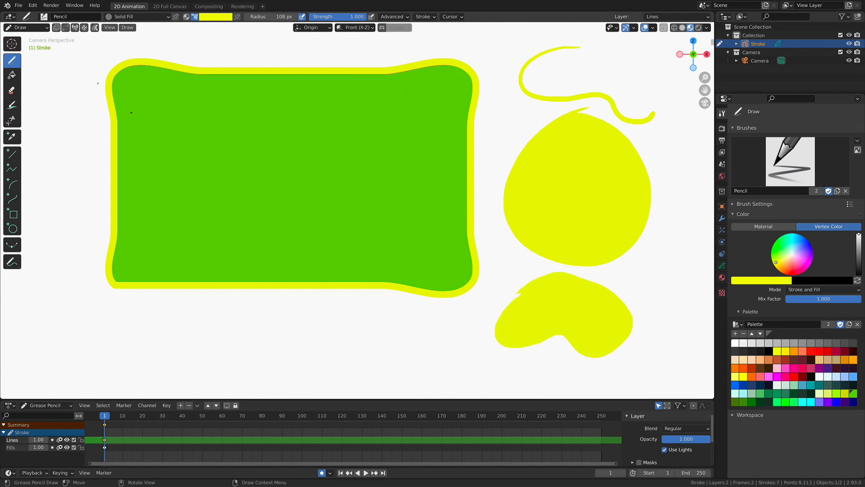
click(135, 16)
click(118, 36)
mouse_move(317, 305)
mouse_down()
mouse_move(281, 334)
mouse_move(323, 392)
mouse_move(341, 316)
mouse_move(228, 322)
mouse_up()
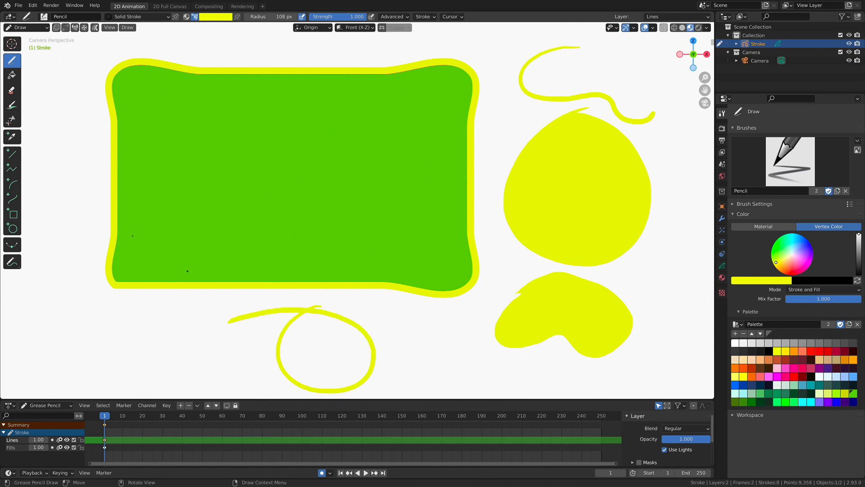
Fill the loop below the rectangle with green, undoing the Solid Stroke attempt and using the Solid Fill material instead.
click(12, 75)
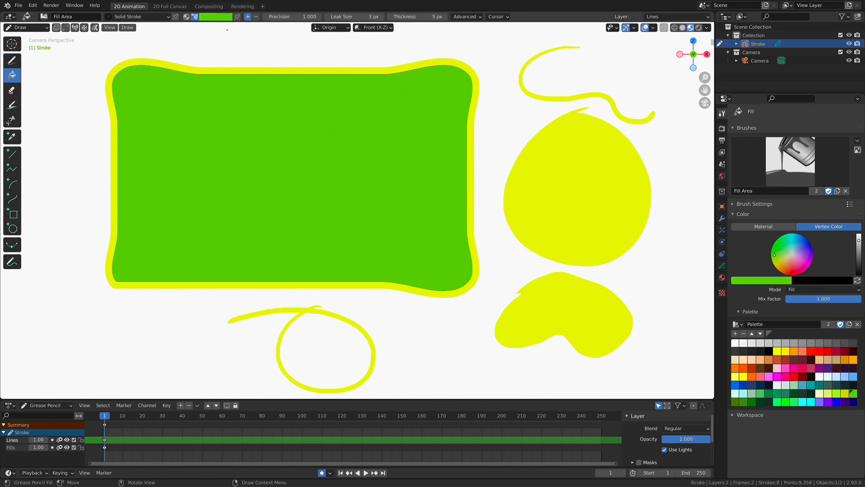
click(306, 337)
key(ctrl+z)
click(147, 19)
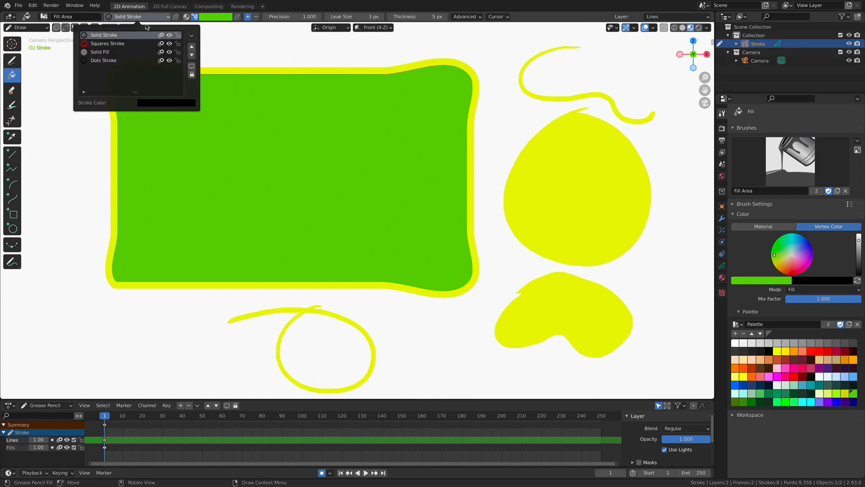
click(128, 53)
click(302, 323)
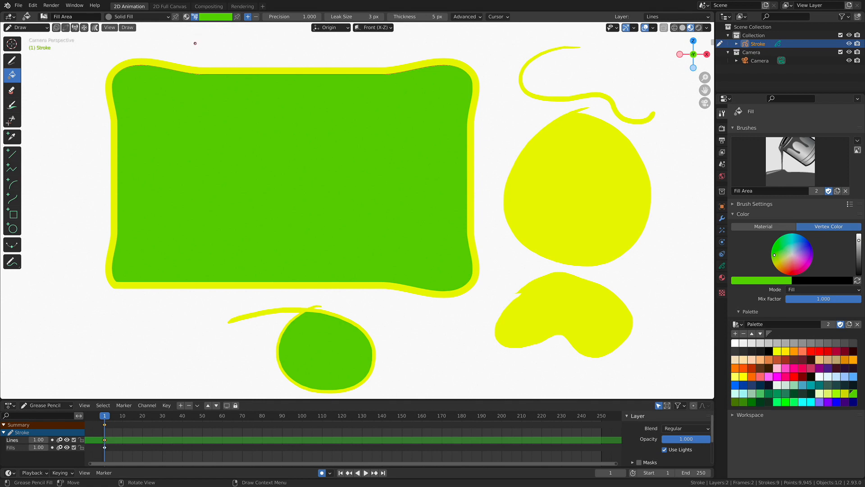
Toggle the fill brush's color source between Material and Vertex Color, ending on Vertex Color.
click(186, 17)
click(195, 17)
click(187, 18)
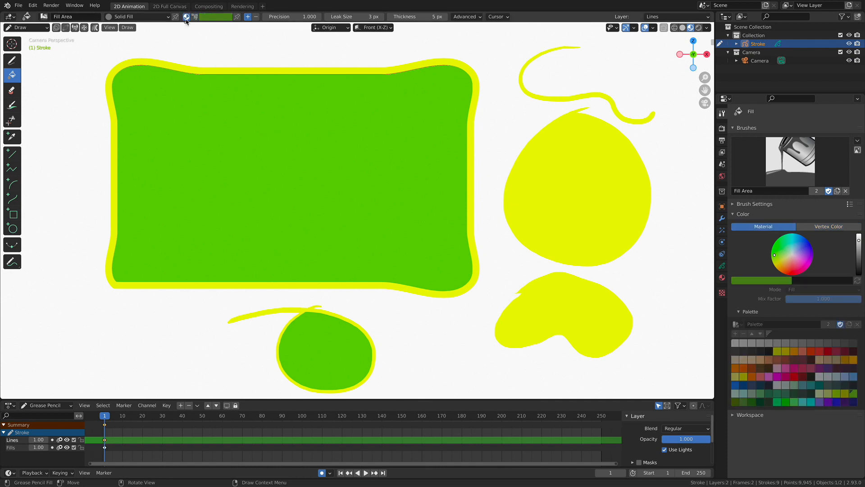
click(194, 17)
click(186, 17)
click(195, 17)
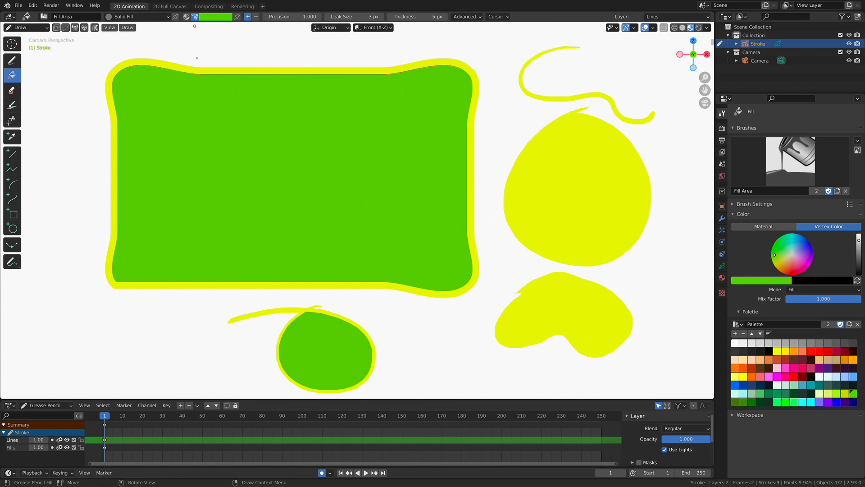